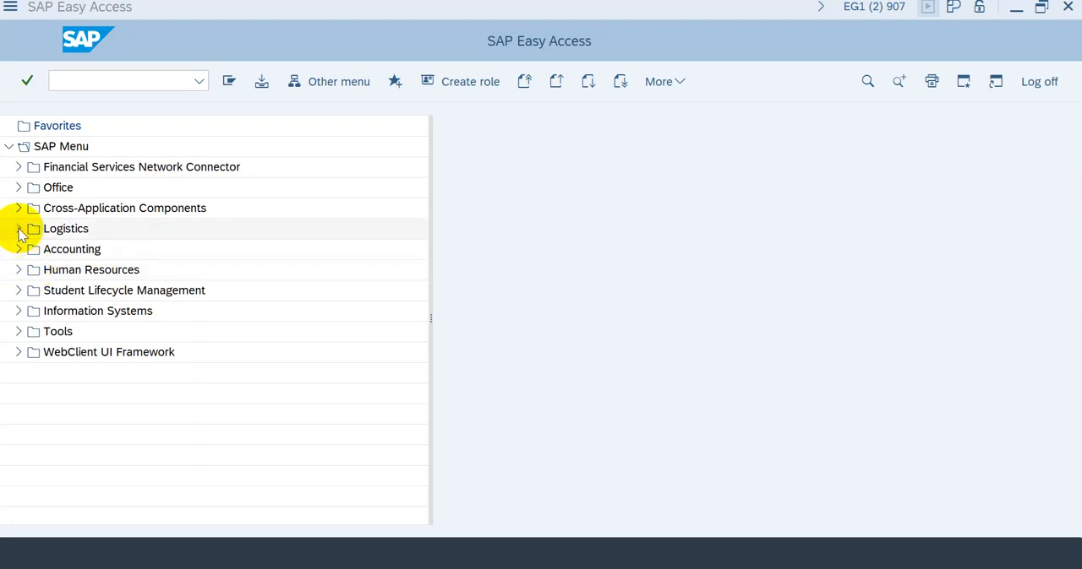
Step: Examine the subfolders of the Logistics, Accounting and Human Resources areas in the SAP Menu, closing each area again
click(19, 229)
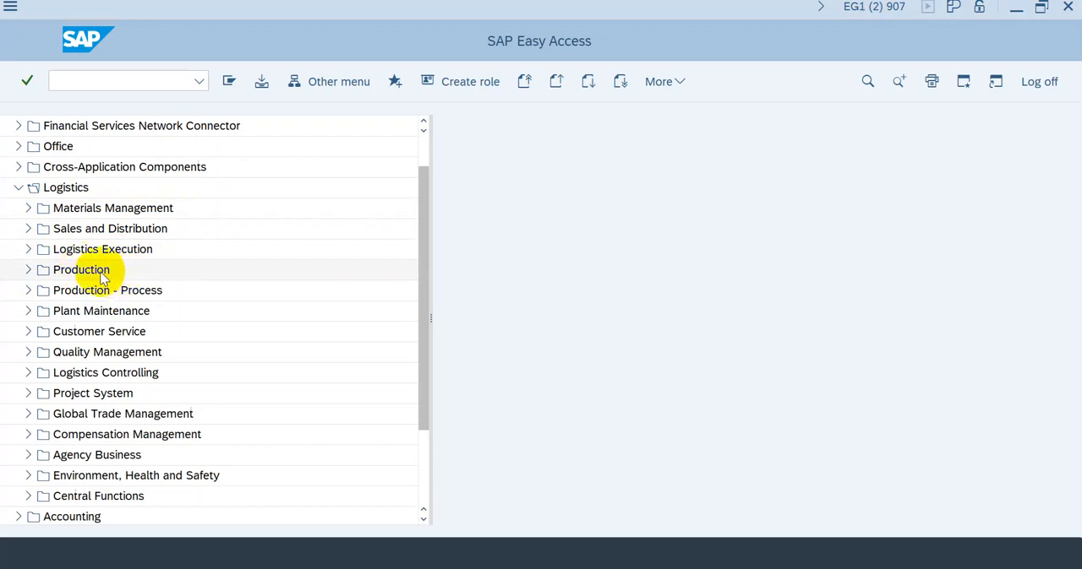
click(18, 187)
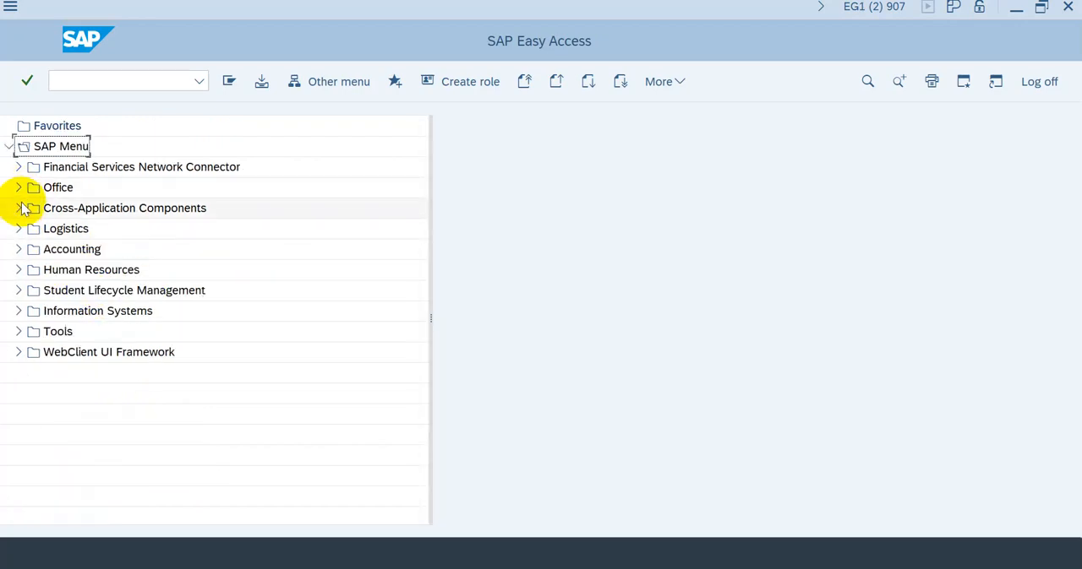
click(18, 249)
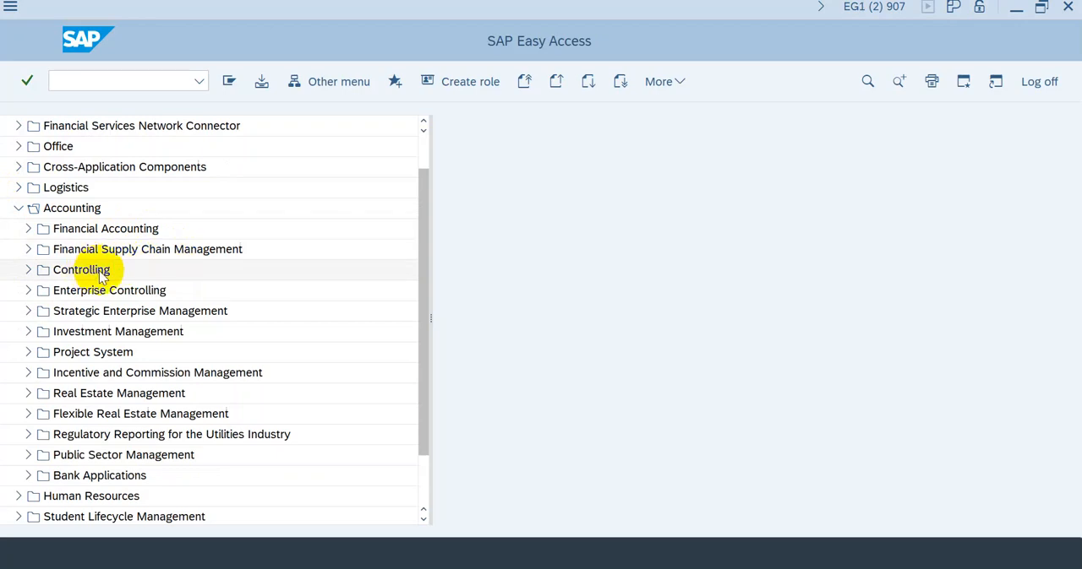
click(18, 208)
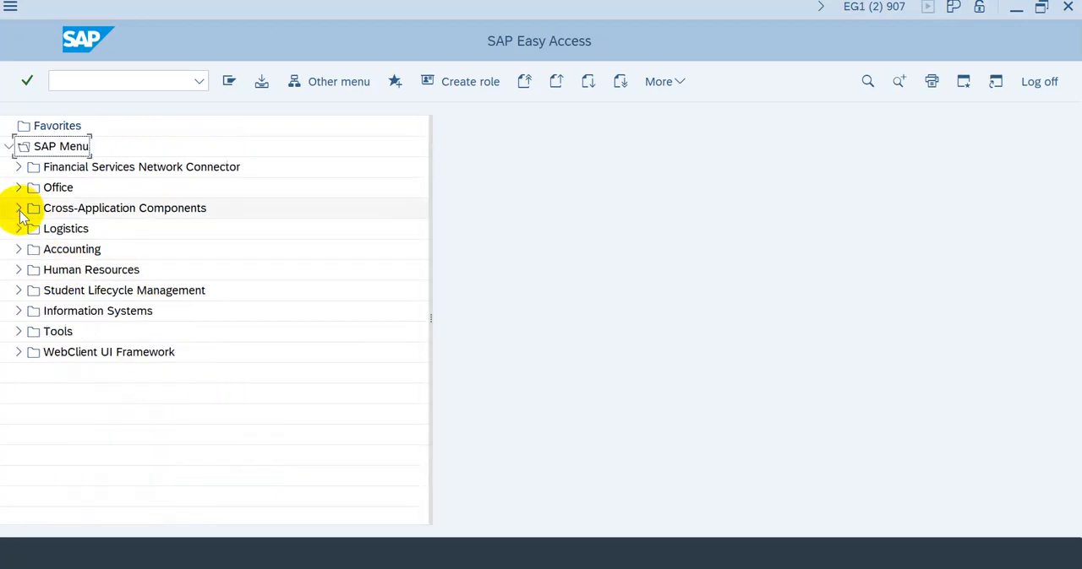
click(22, 270)
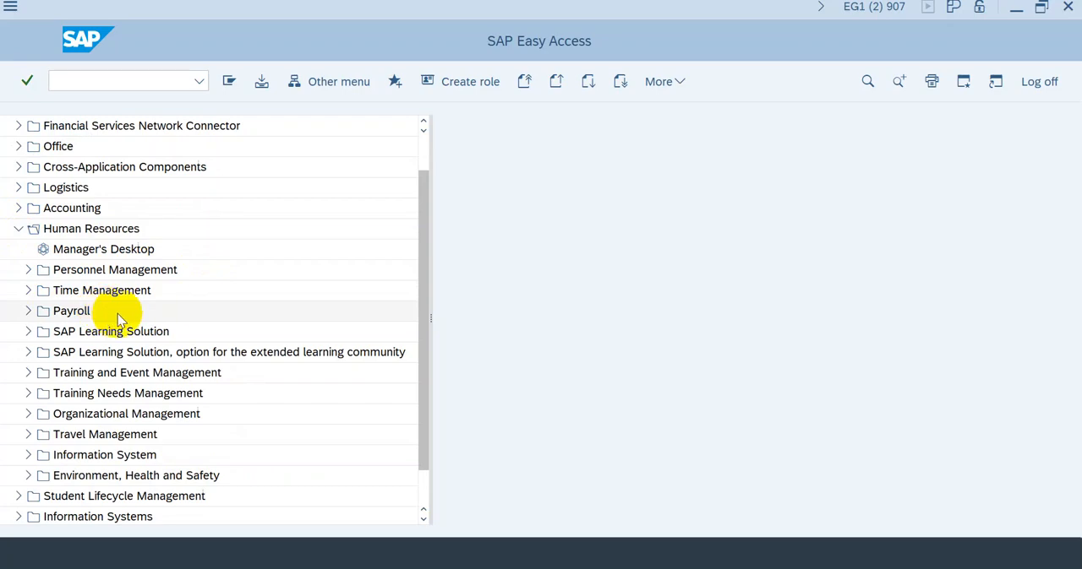
click(19, 229)
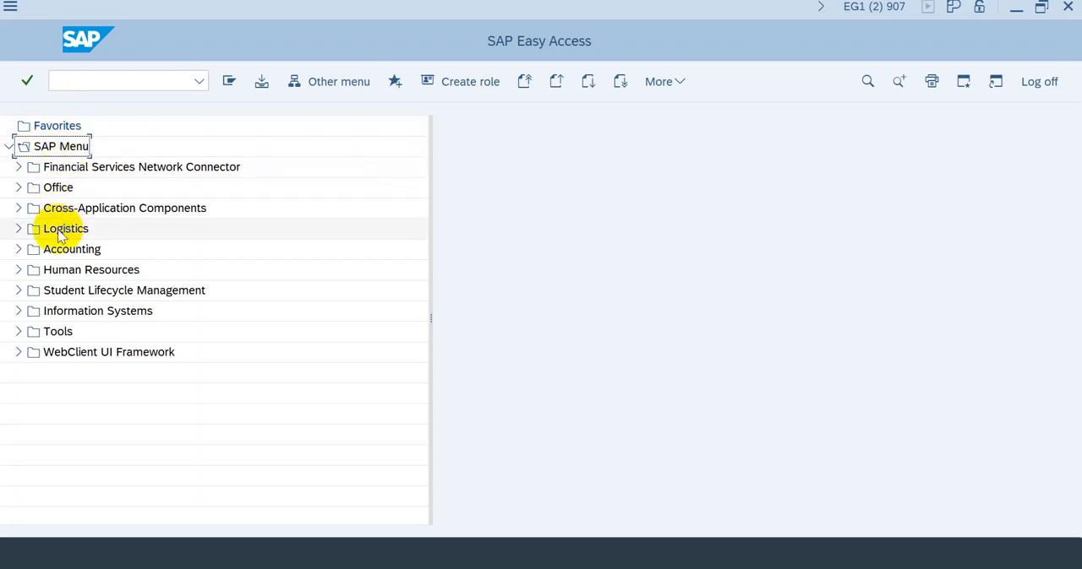
Step: Expand the SAP Menu path Logistics, Materials Management, Purchasing, Purchase Order, Create
click(18, 229)
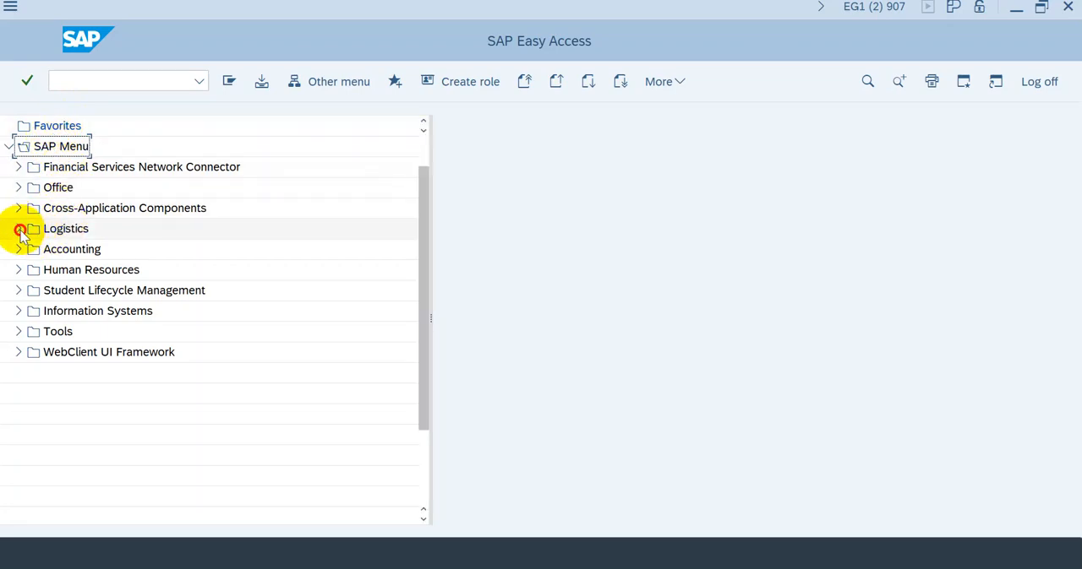
click(28, 208)
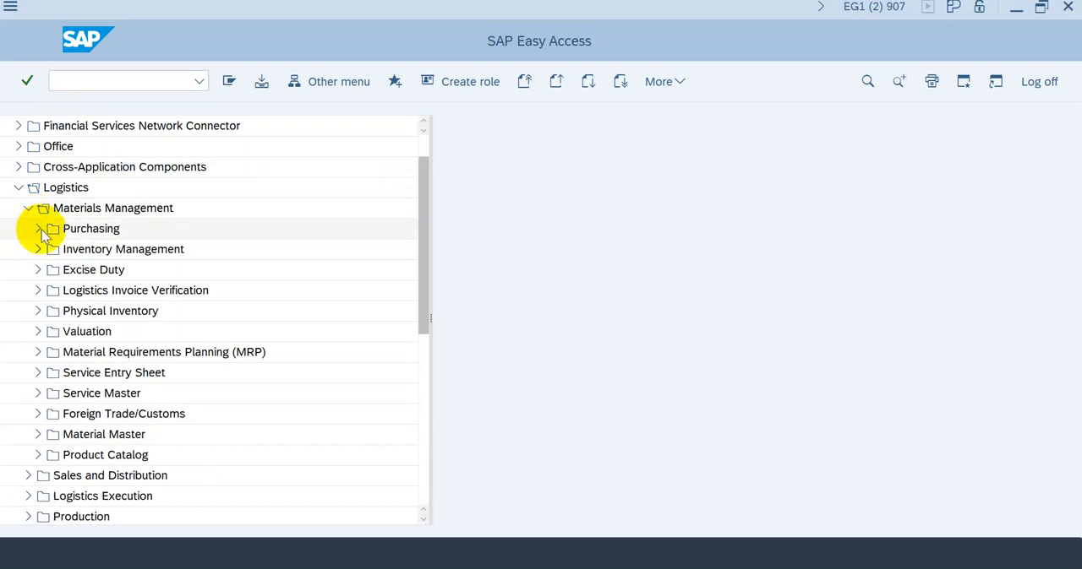
click(39, 230)
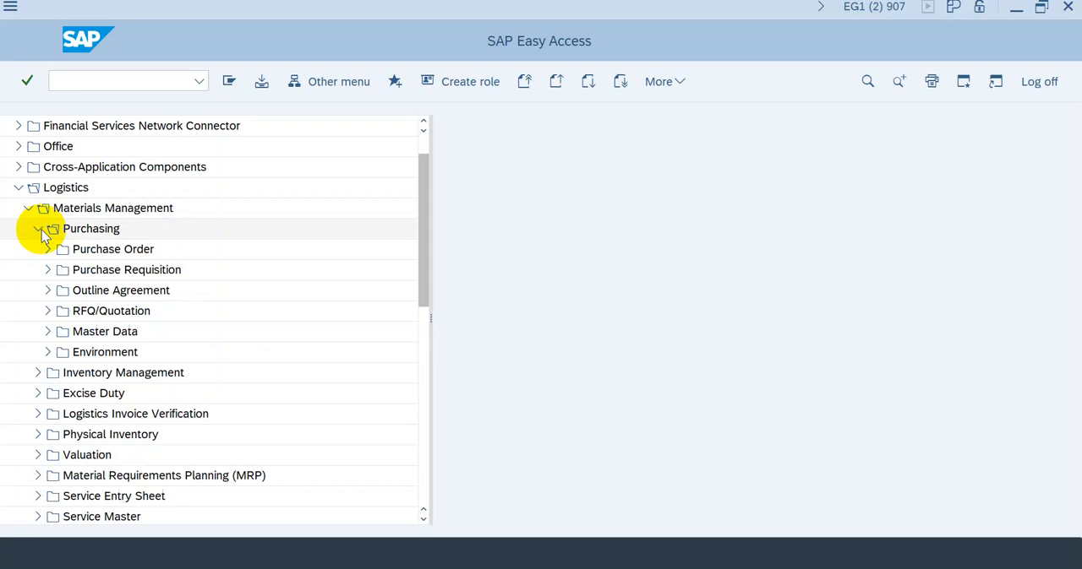
click(49, 250)
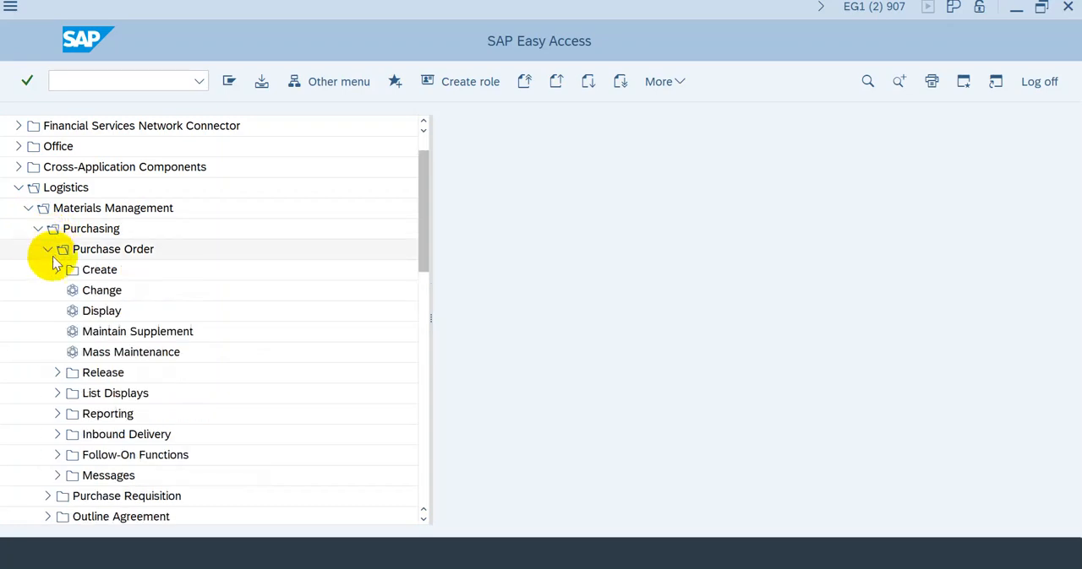
click(57, 271)
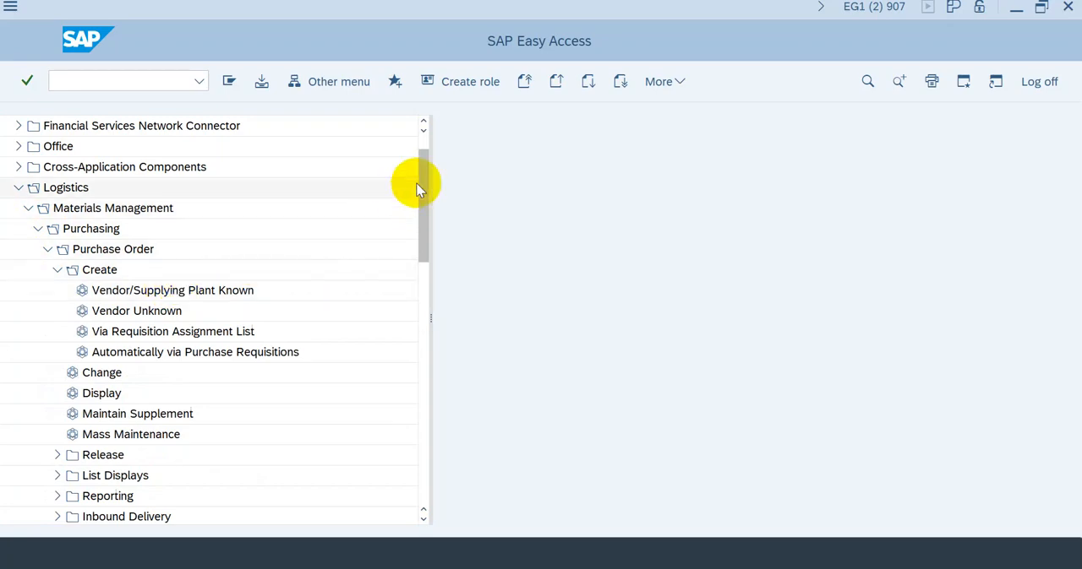
Step: Add the Vendor/Supplying Plant Known transaction from the purchase order Create folder to Favorites three times
click(425, 146)
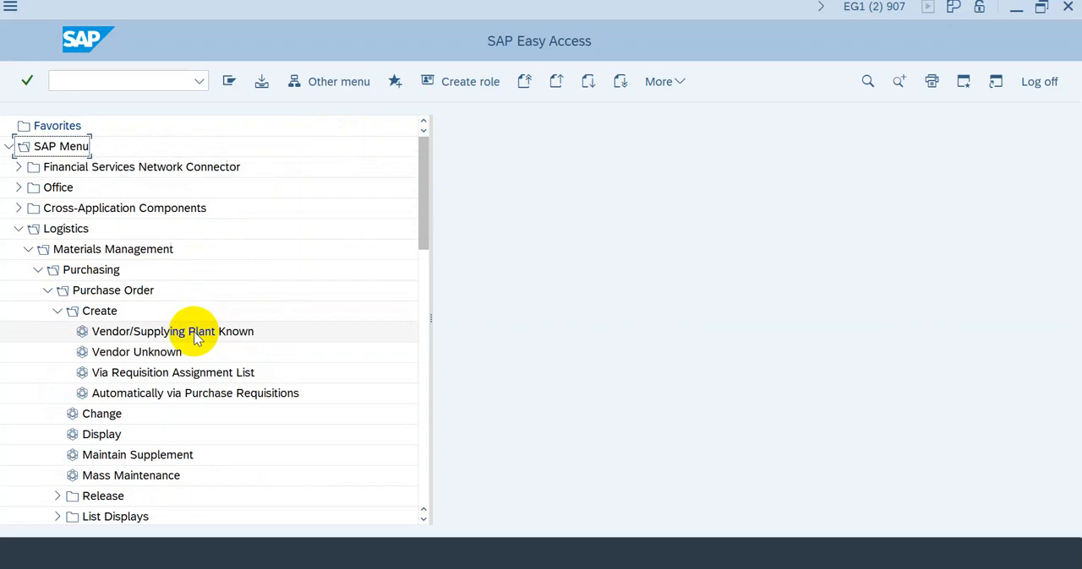
drag(194, 336, 116, 139)
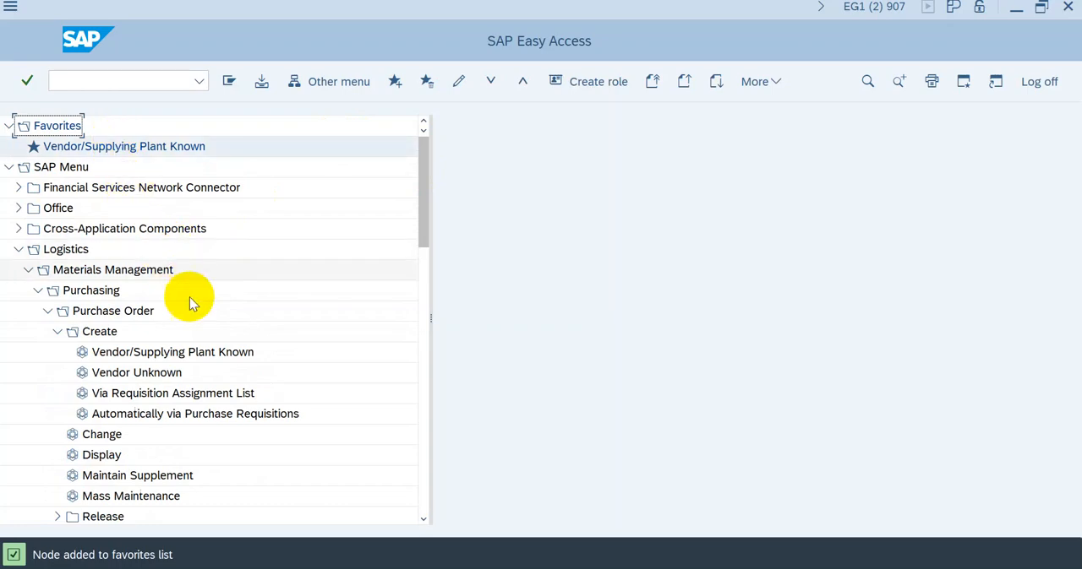
right_click(218, 358)
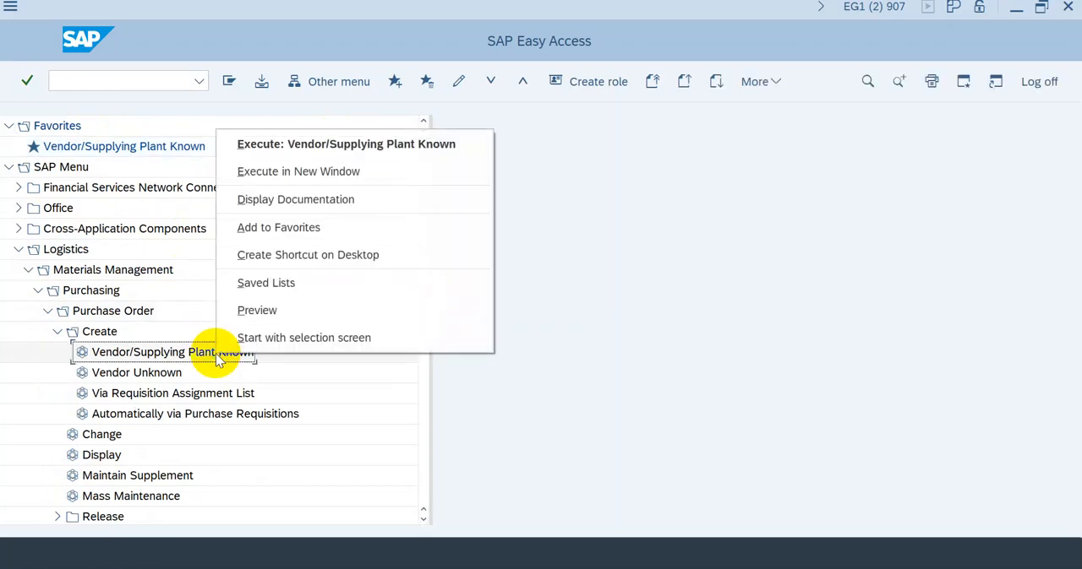
click(259, 235)
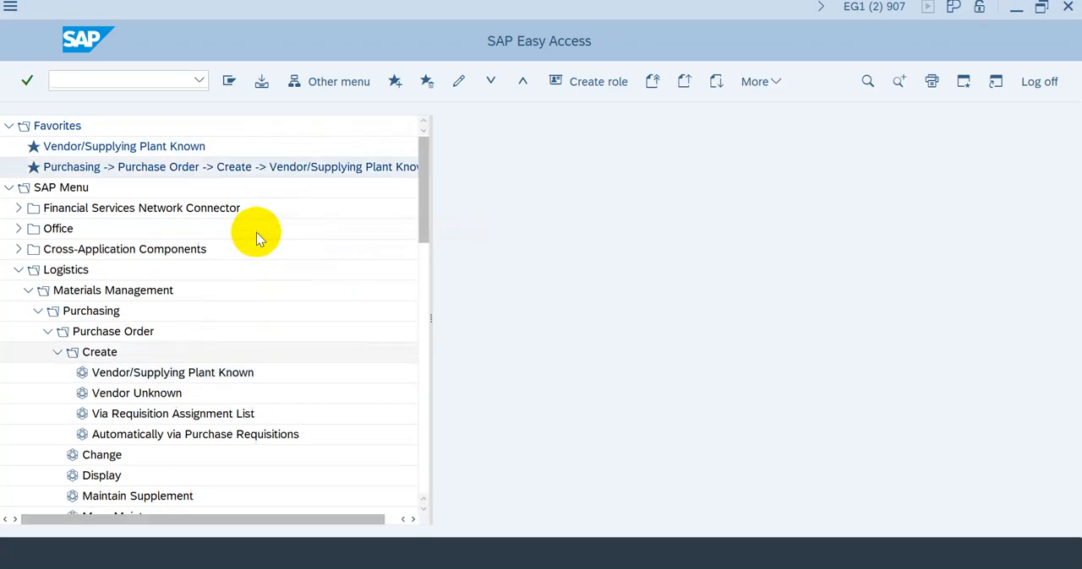
click(215, 372)
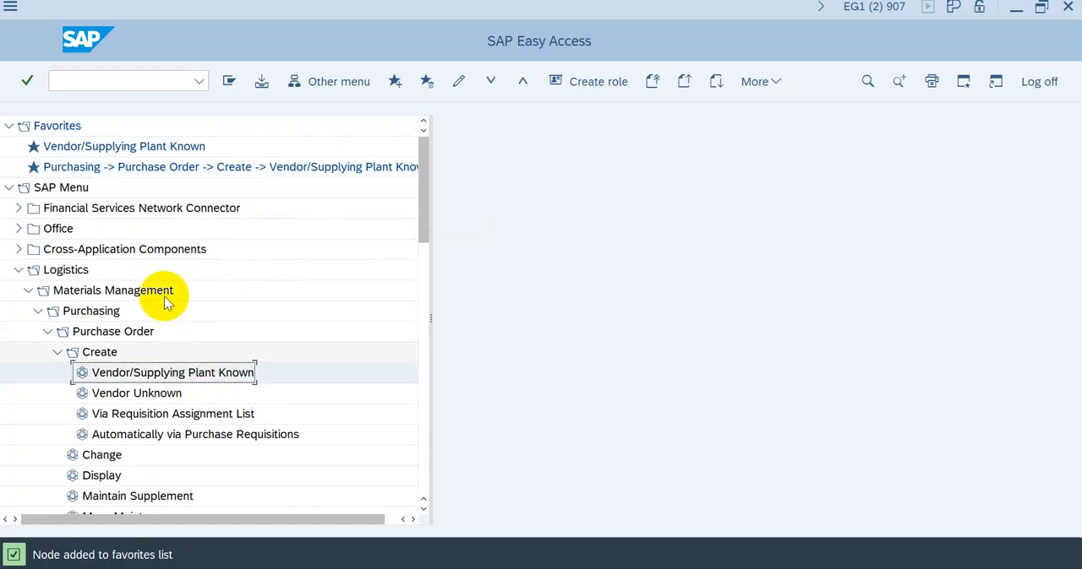
click(396, 81)
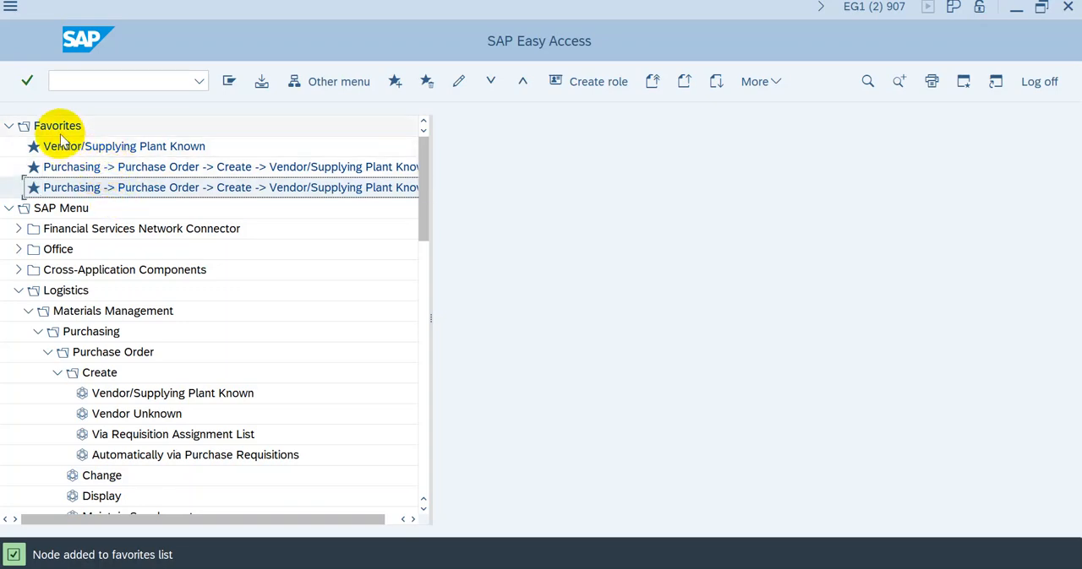
Step: Insert a new folder named SAP01 in the Favorites list
right_click(252, 132)
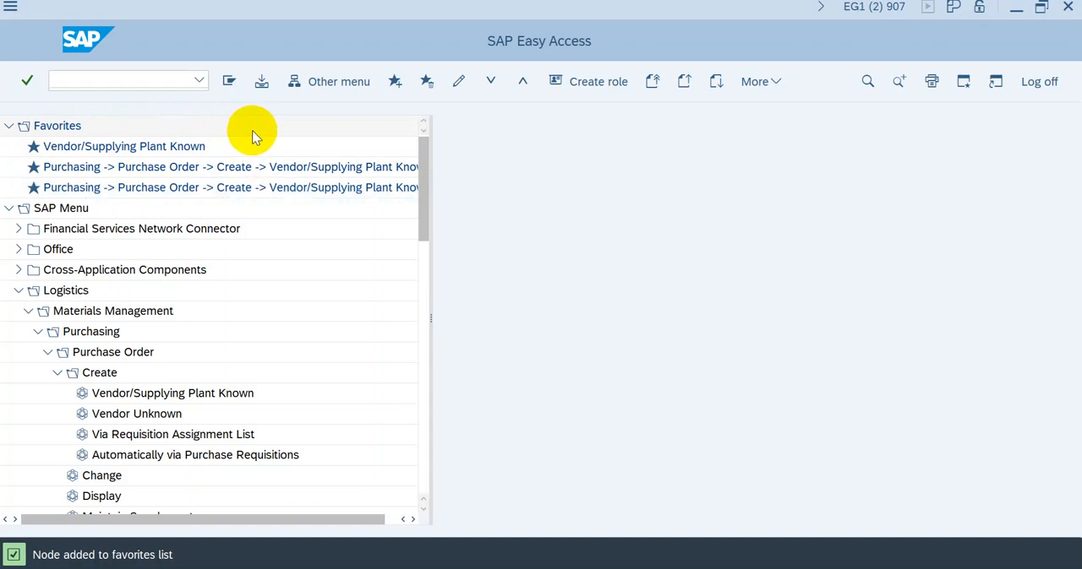
click(234, 149)
right_click(233, 149)
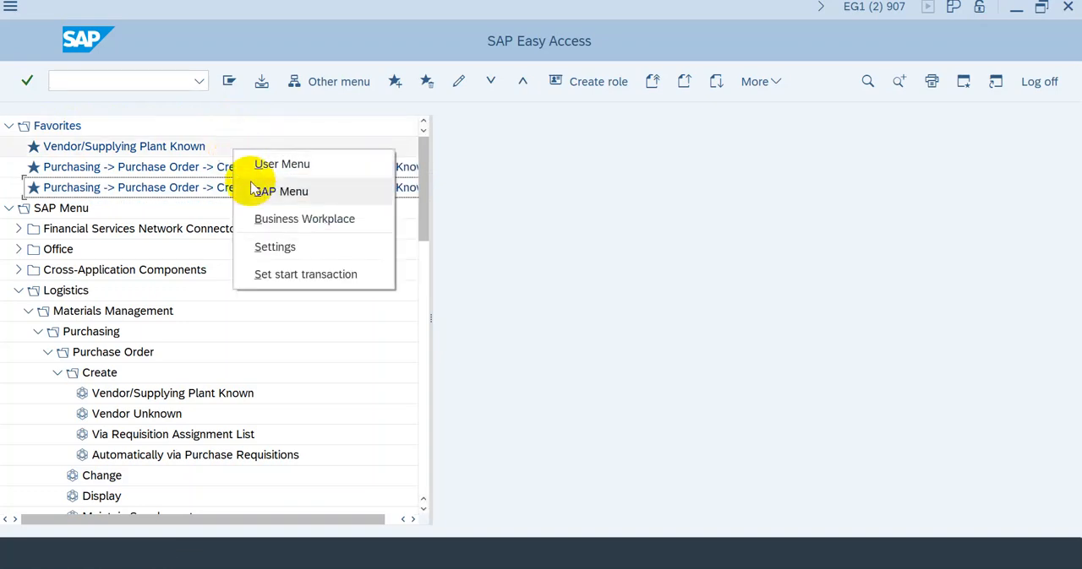
click(48, 131)
right_click(49, 130)
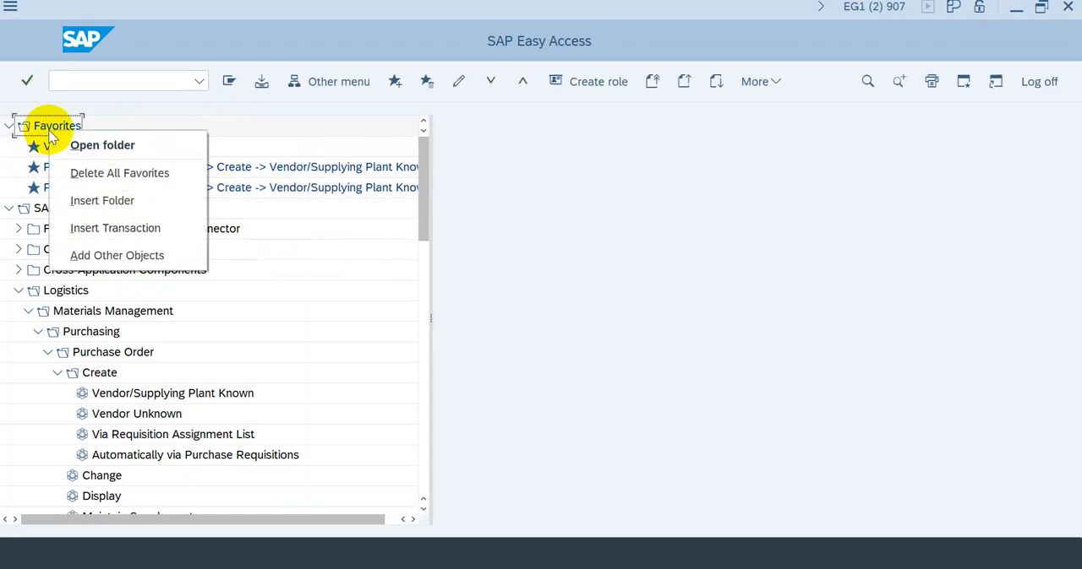
click(102, 200)
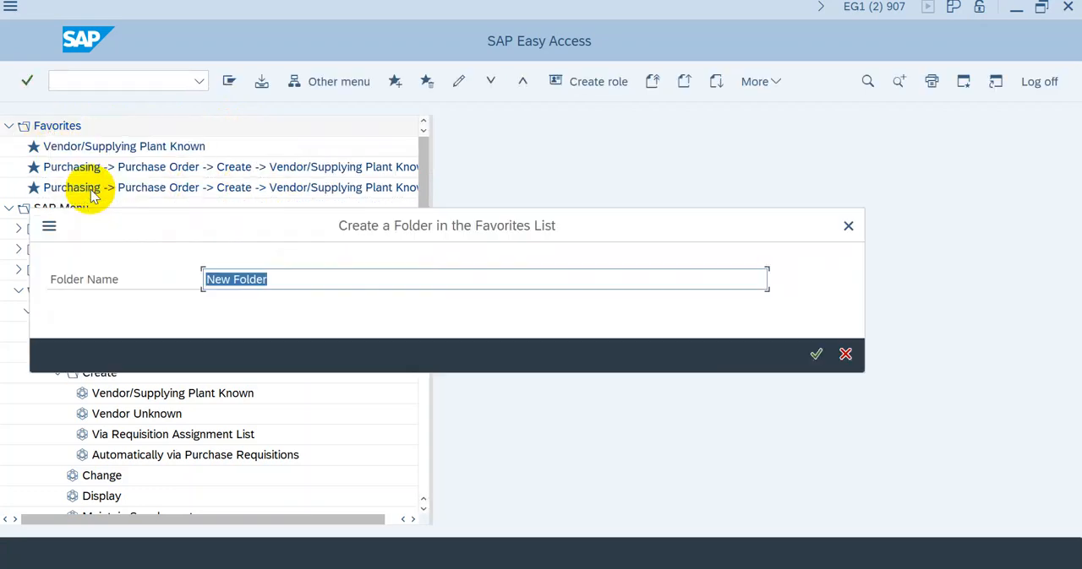
text(SA)
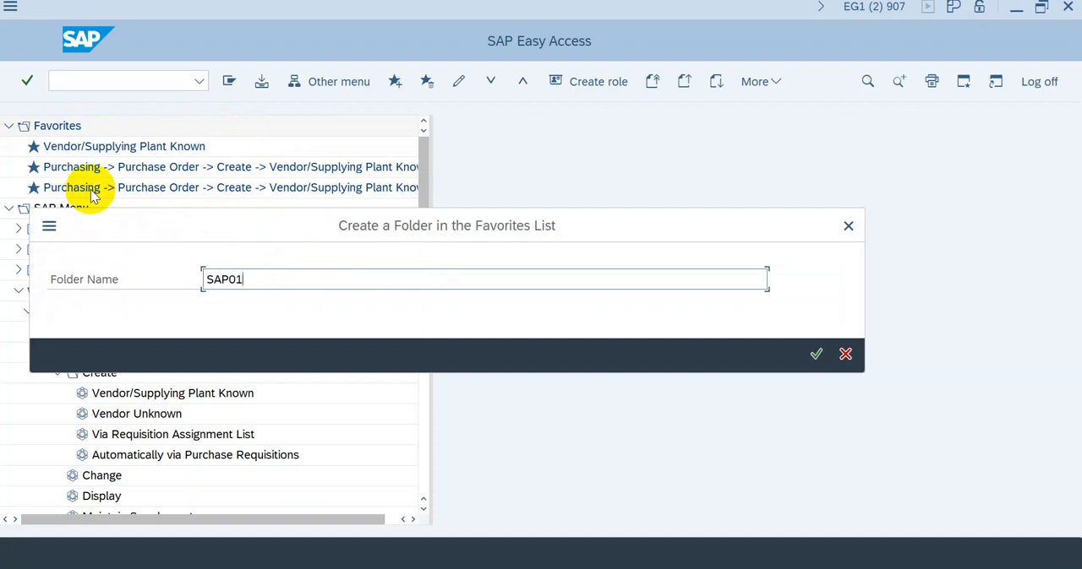
text(P01)
key(Return)
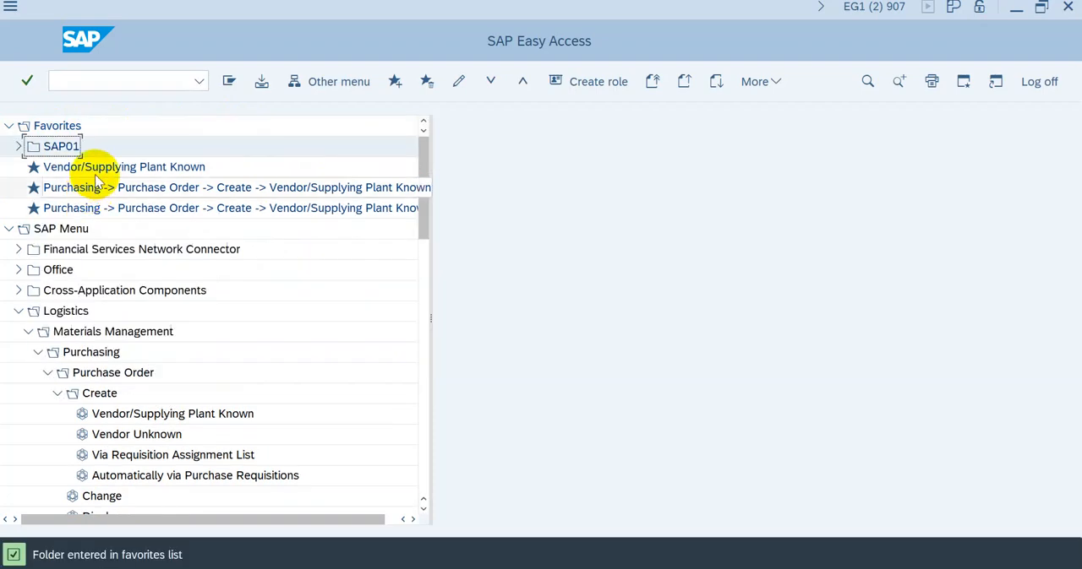
Step: Move all three Vendor/Supplying Plant Known favorites into the SAP01 folder
click(85, 170)
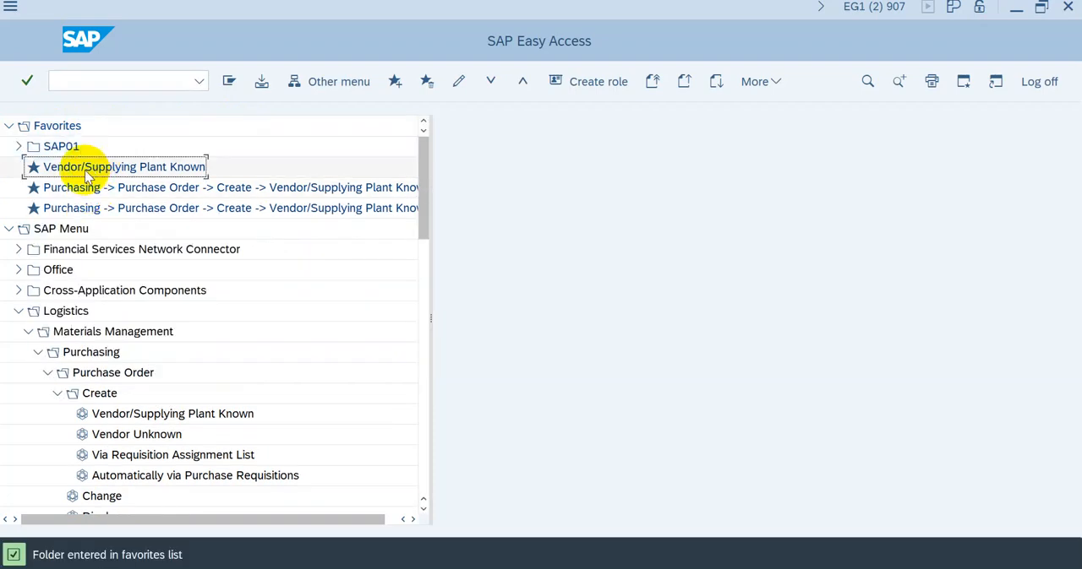
click(20, 146)
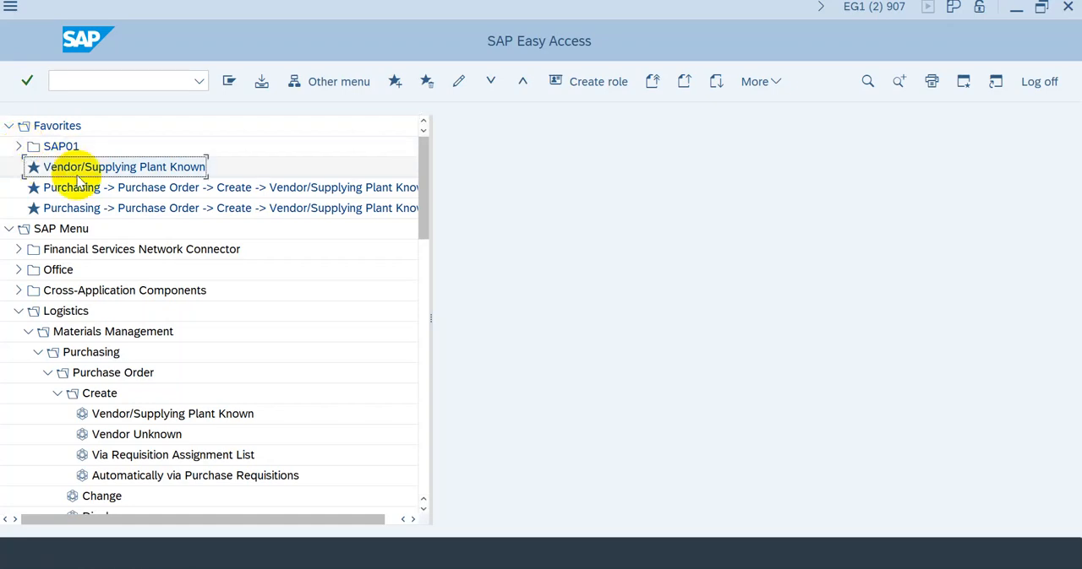
drag(78, 173, 69, 148)
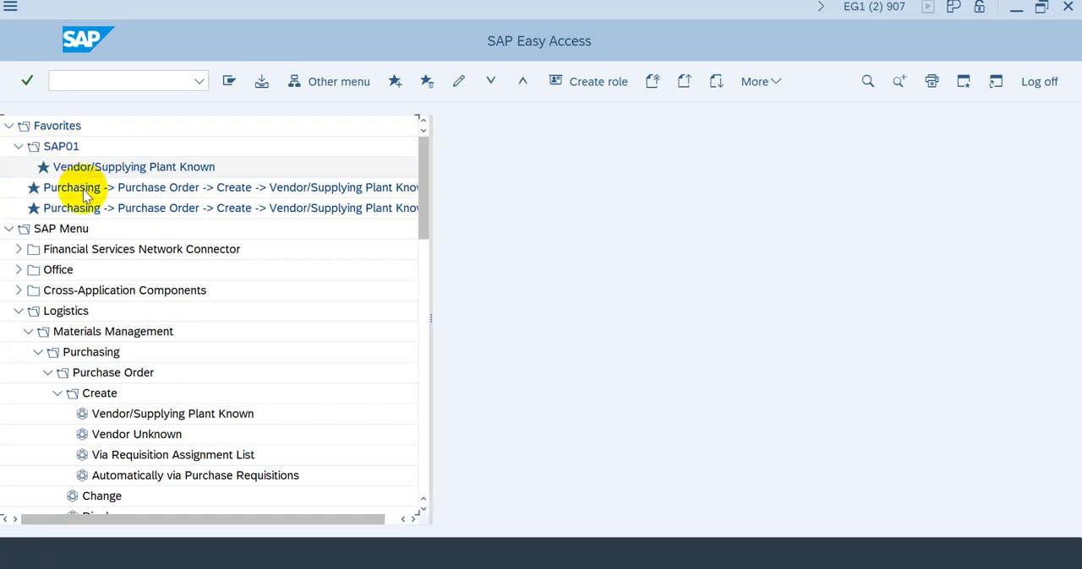
drag(68, 189, 62, 145)
drag(84, 208, 72, 150)
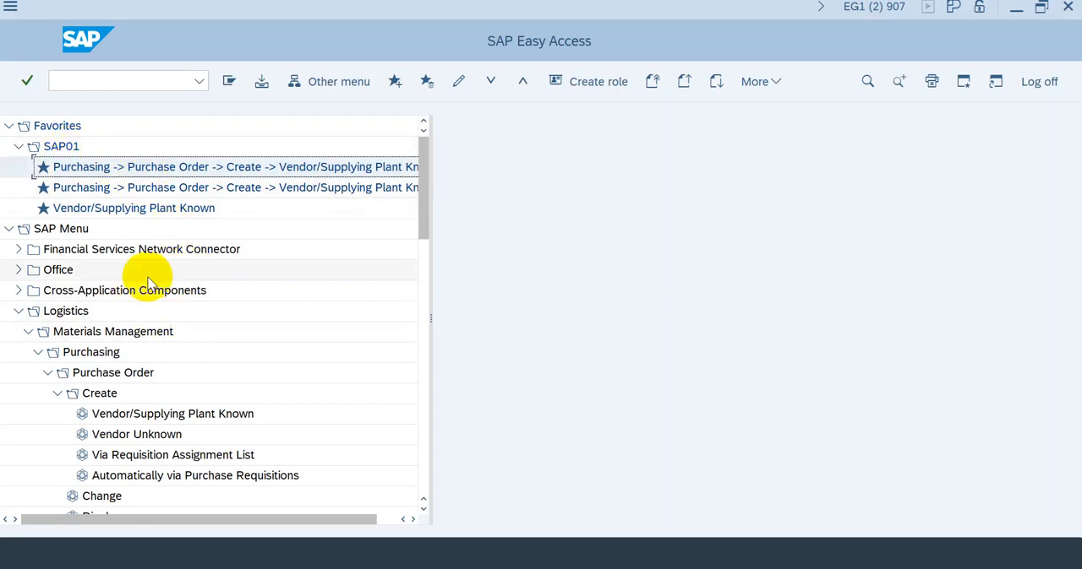
Step: Add a web address object to the SAP01 folder with the text "Teknik Industri - Universitas Telkom" and the address bie.telkomuniversity.ac.id
right_click(66, 147)
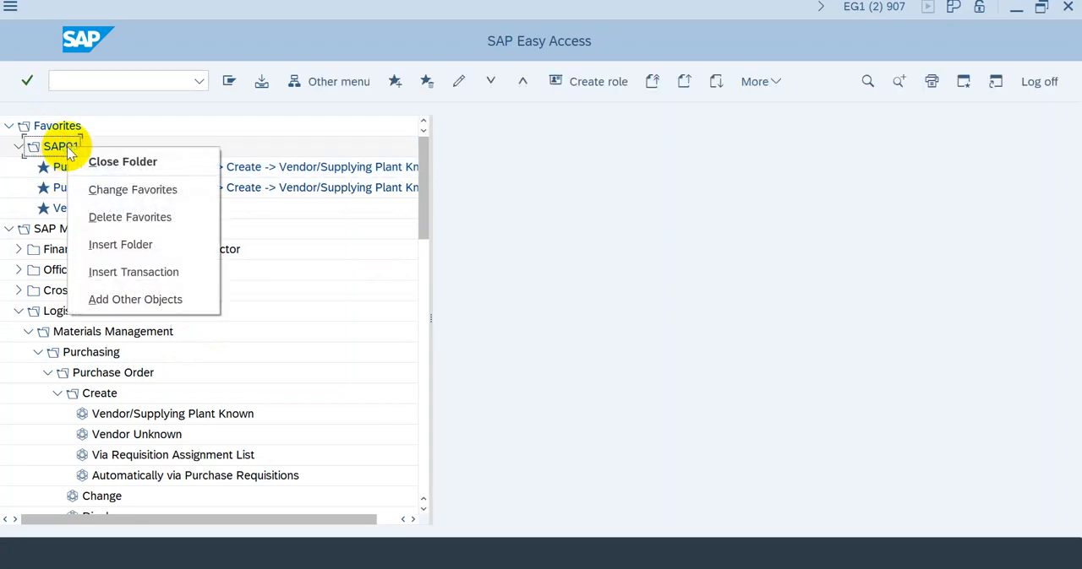
click(135, 300)
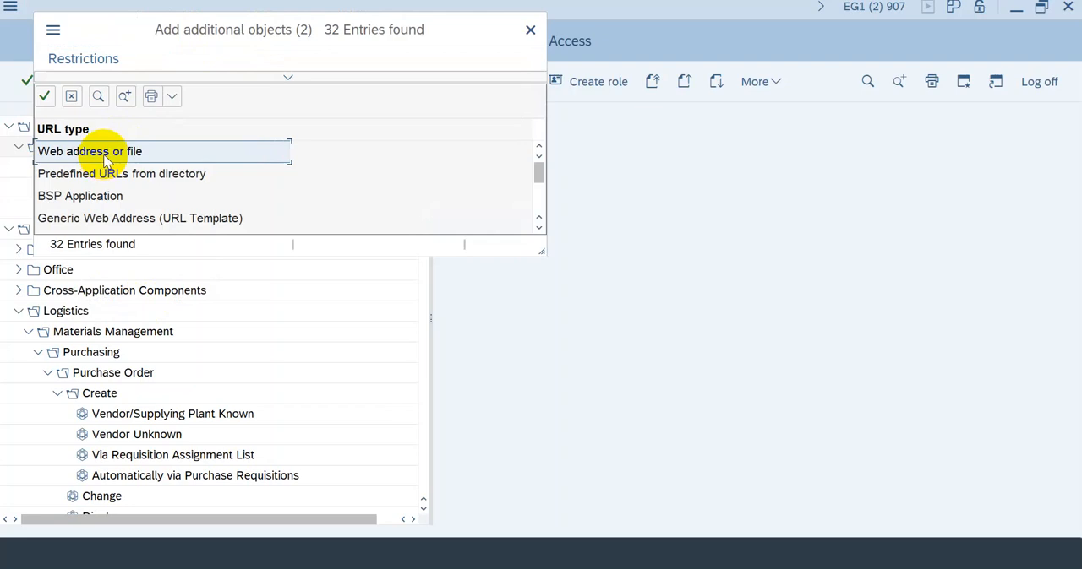
click(101, 153)
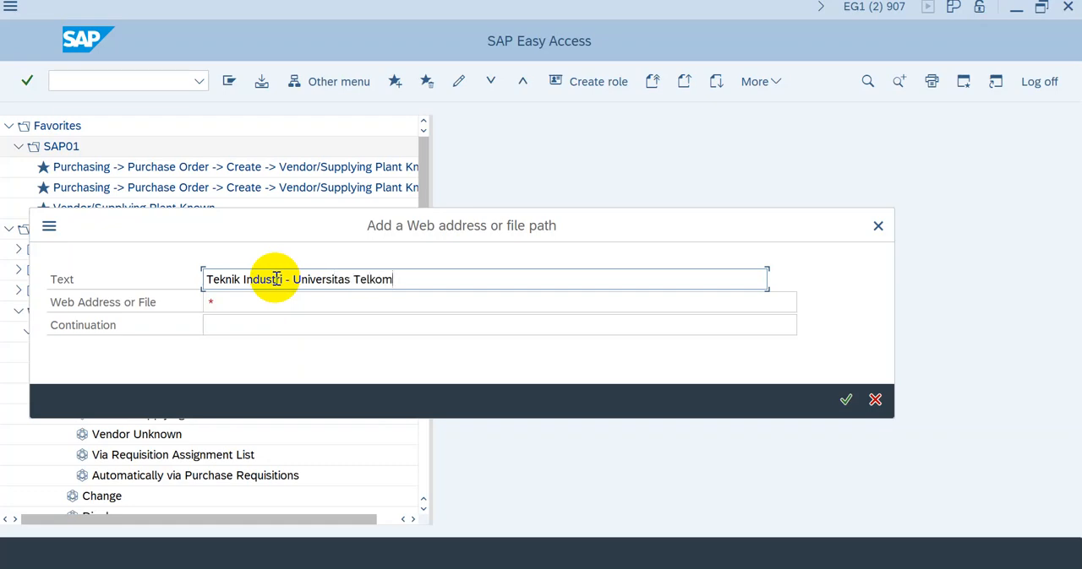
click(245, 303)
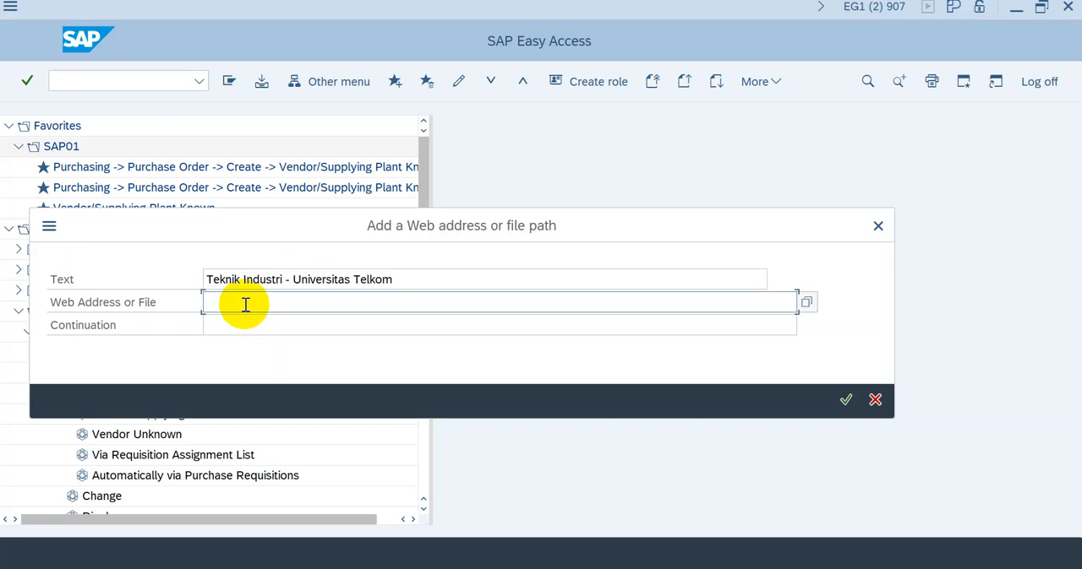
text(bie.telkomuniversity.ac.id)
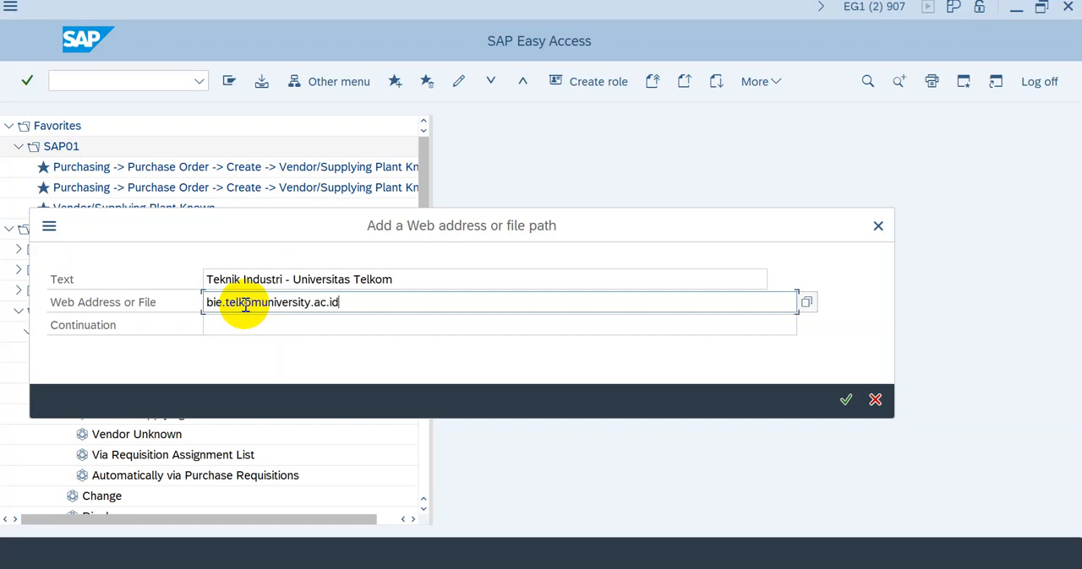
key(Return)
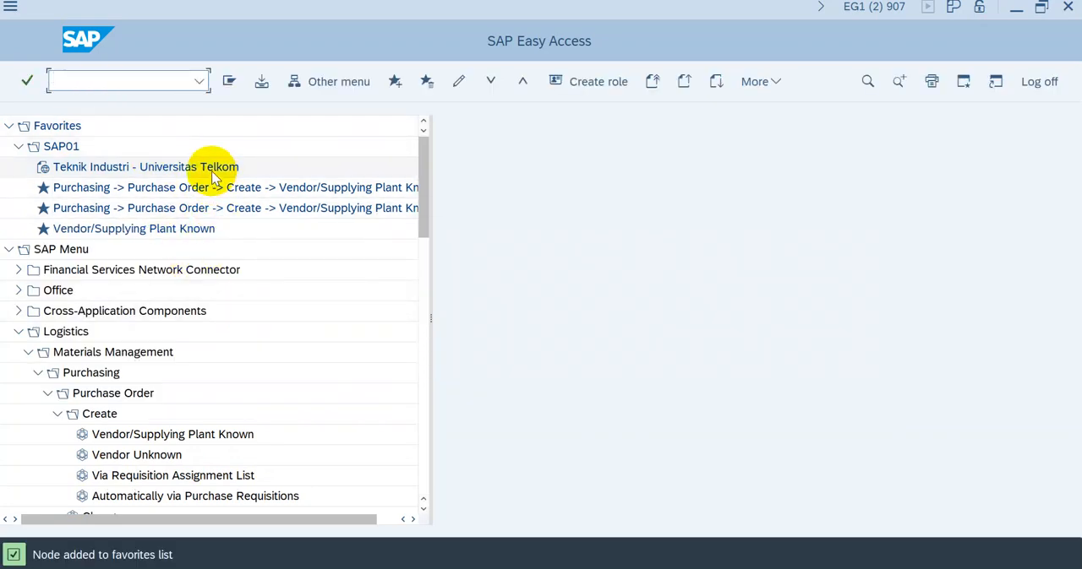
Step: Open the Teknik Industri - Universitas Telkom favorite and allow access to the web page
double_click(211, 171)
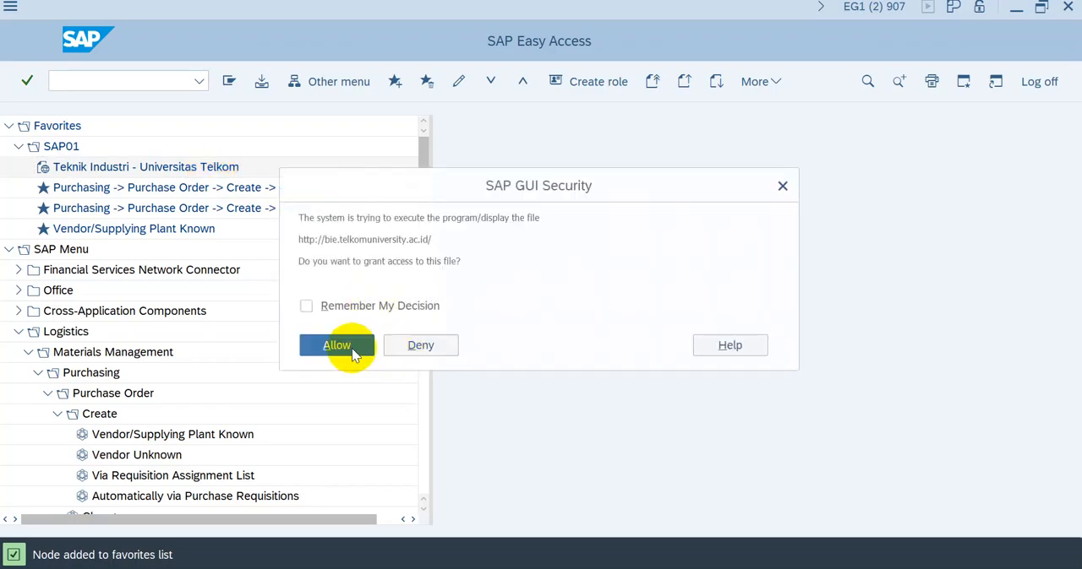
click(337, 346)
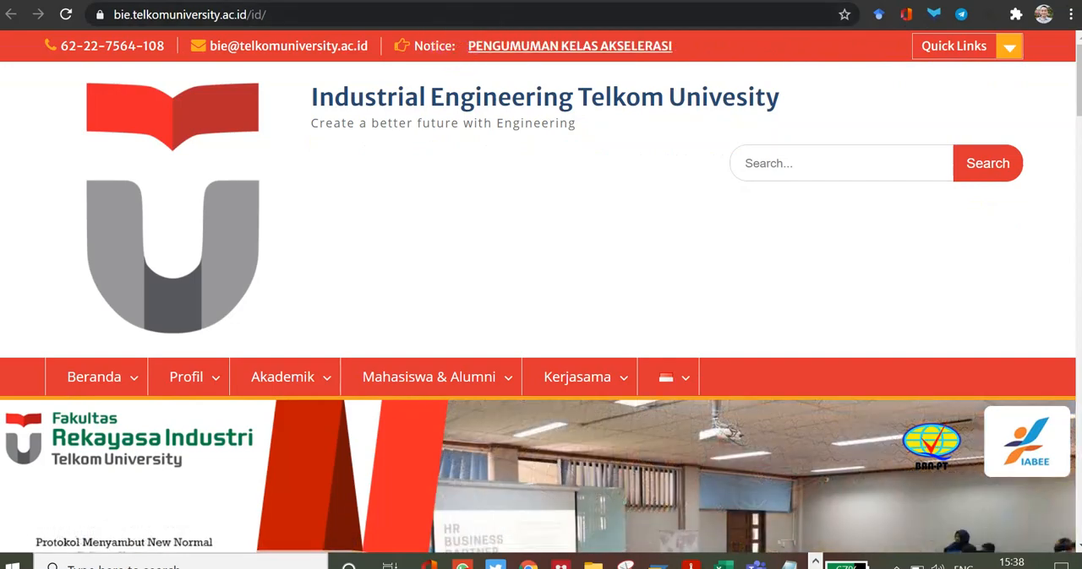
Step: Switch back to SAP Easy Access and open Create Purchase Order with transaction code ME21N, returning to the menu after viewing it
key(alt+Tab)
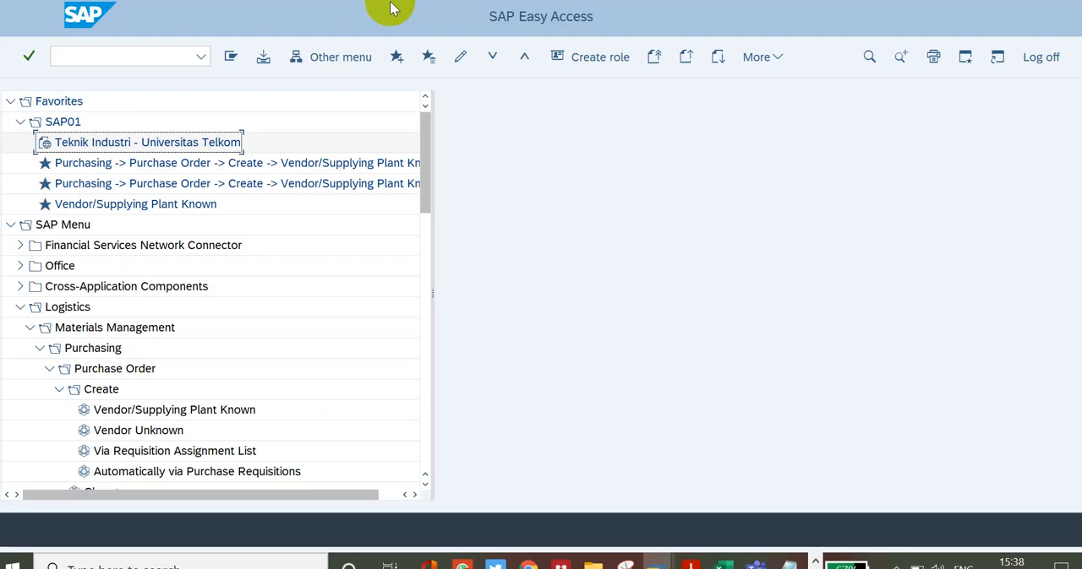
click(69, 55)
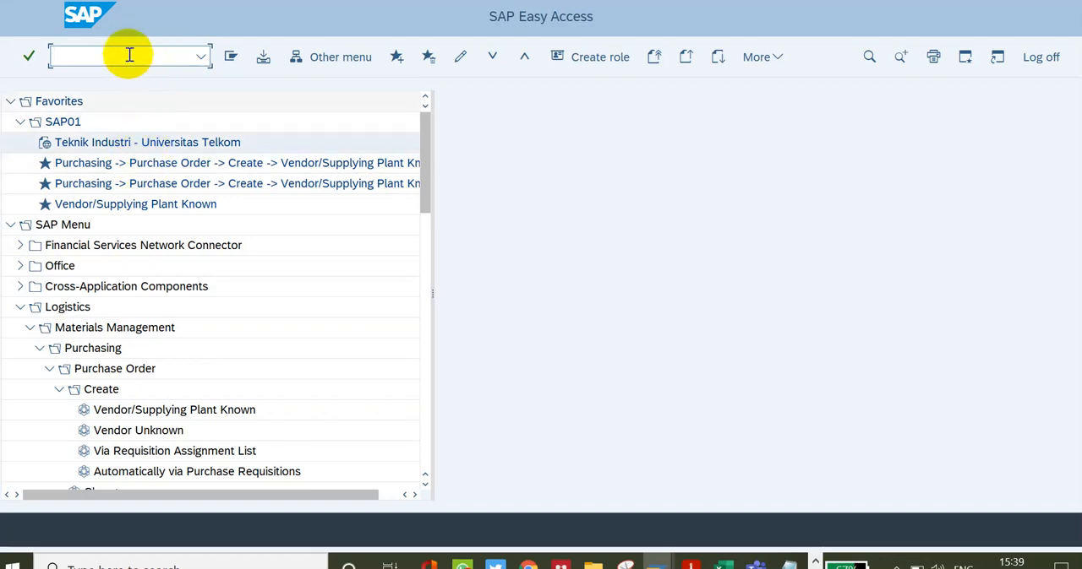
text(ME21N)
key(Return)
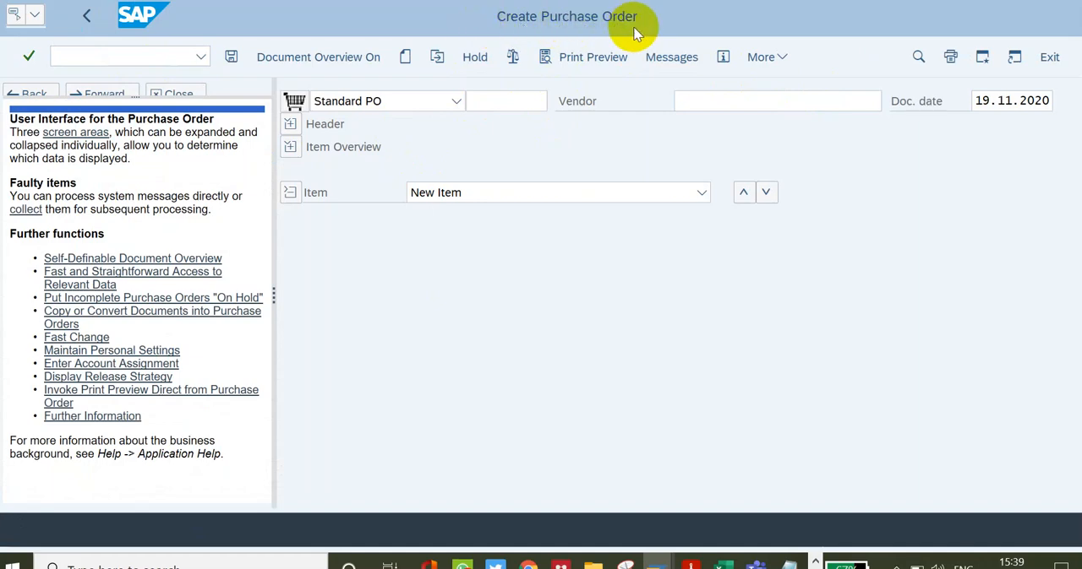
click(87, 16)
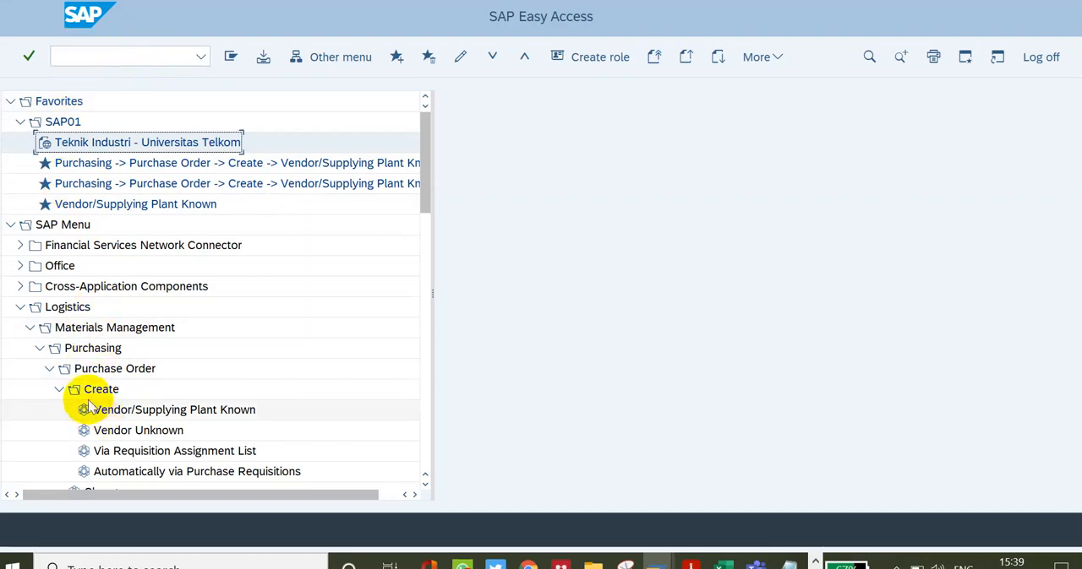
Step: Enable Display Technical Names in the SAP Easy Access settings and apply the change
drag(415, 169, 426, 187)
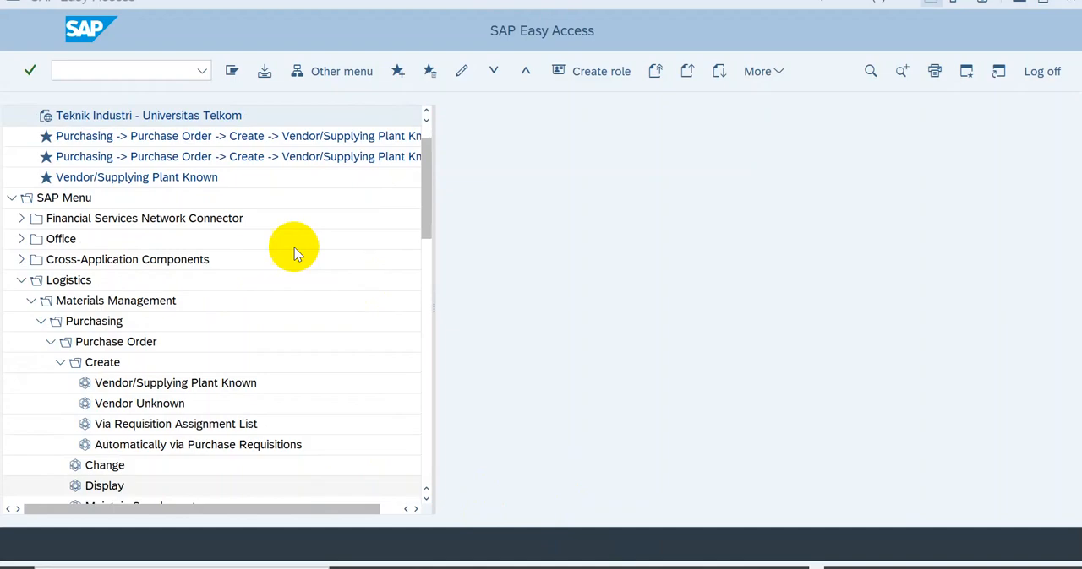
click(773, 71)
mouse_move(784, 213)
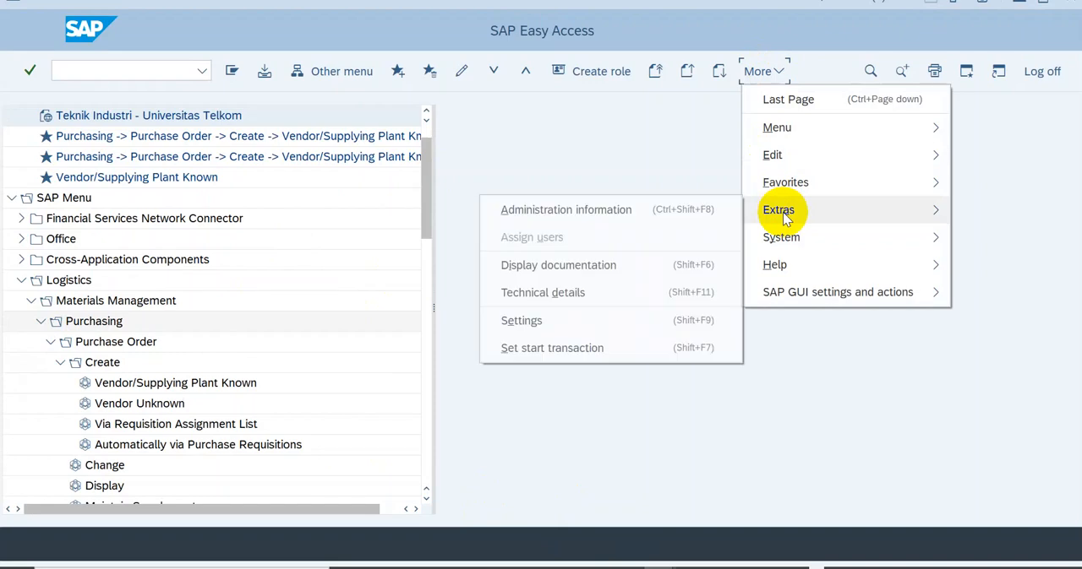
click(559, 321)
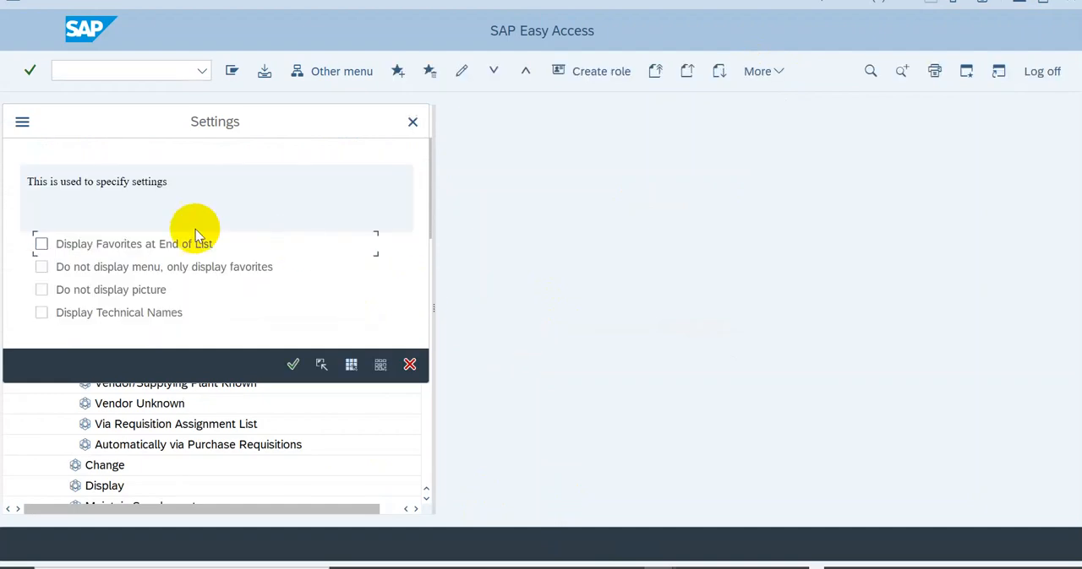
click(41, 313)
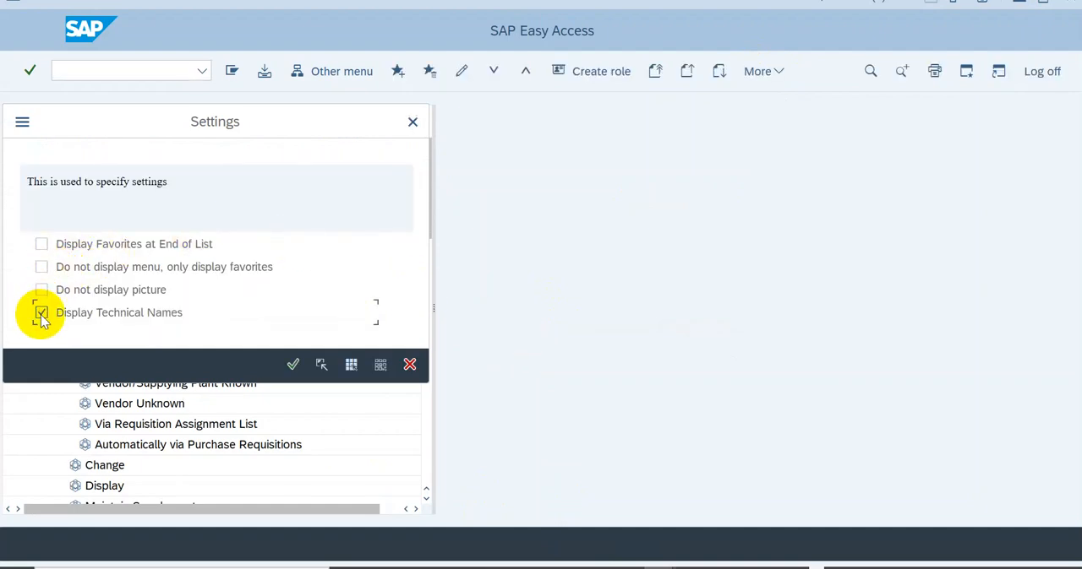
click(292, 365)
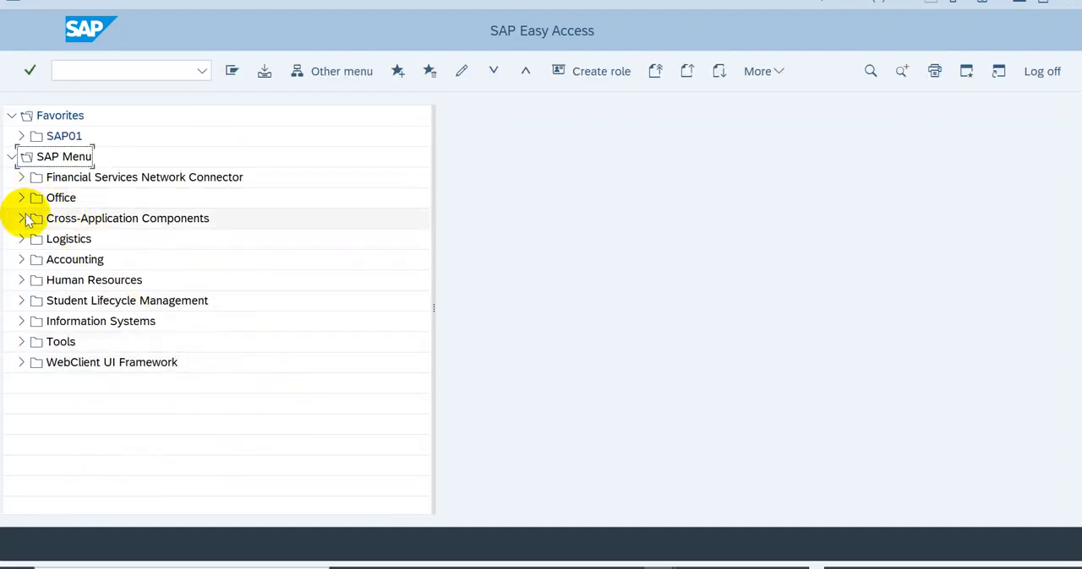
Step: Expand Logistics, Materials Management, Purchasing, Purchase Order and Create in the SAP Menu to examine the transaction codes
click(22, 241)
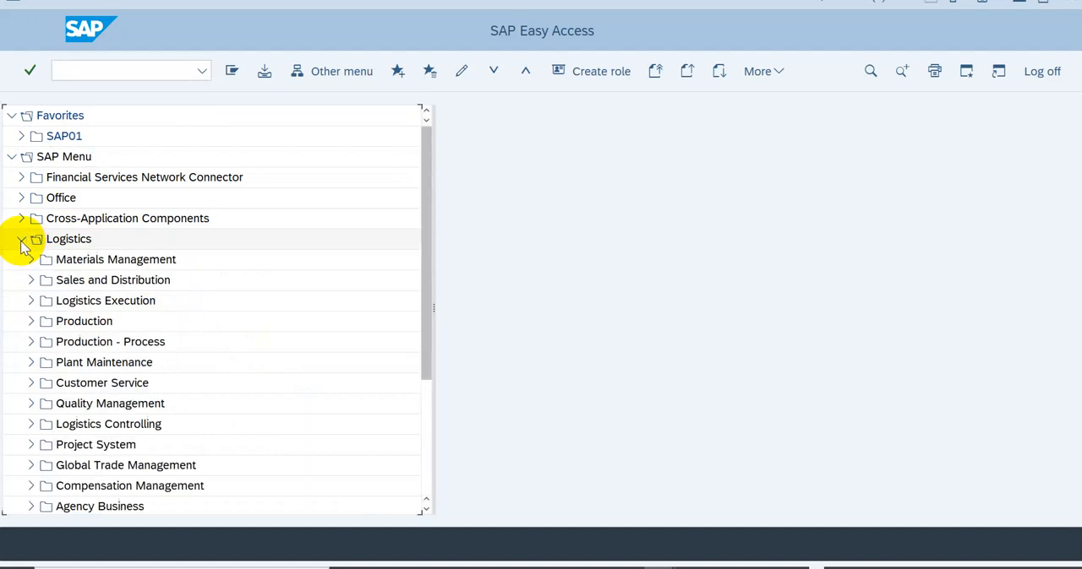
click(32, 260)
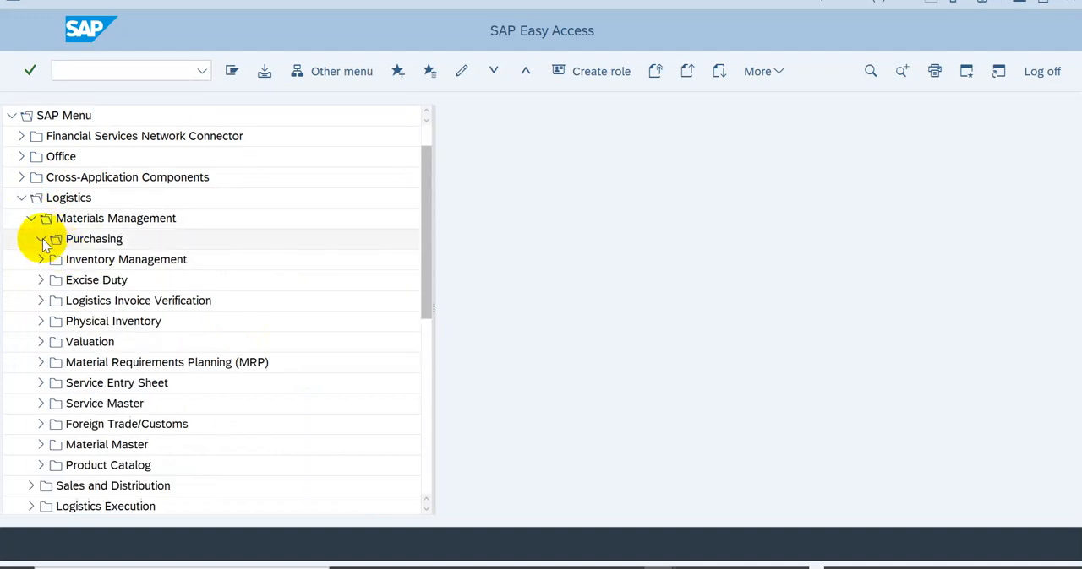
click(40, 239)
click(50, 260)
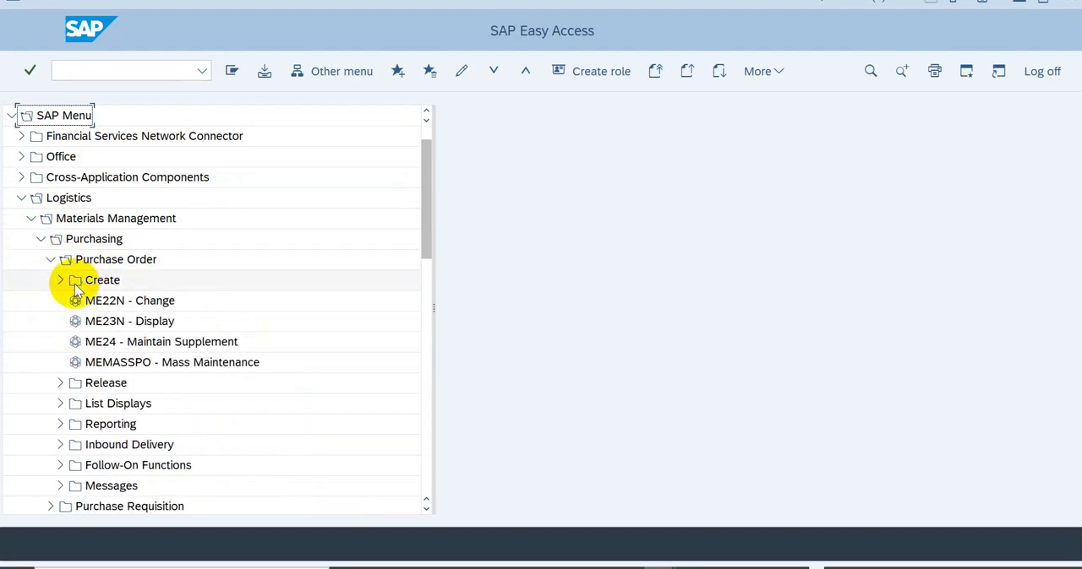
click(62, 281)
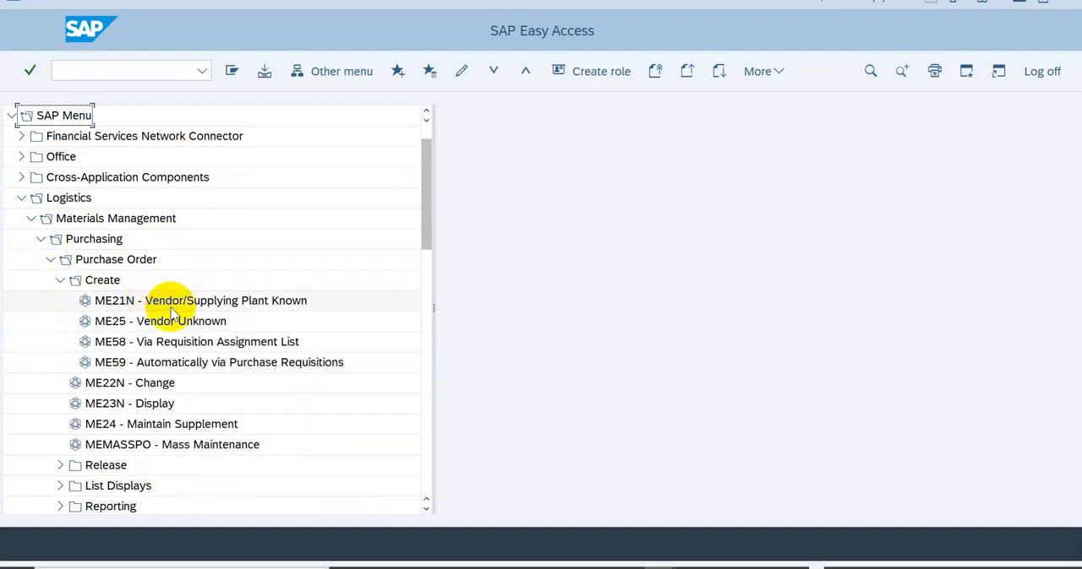